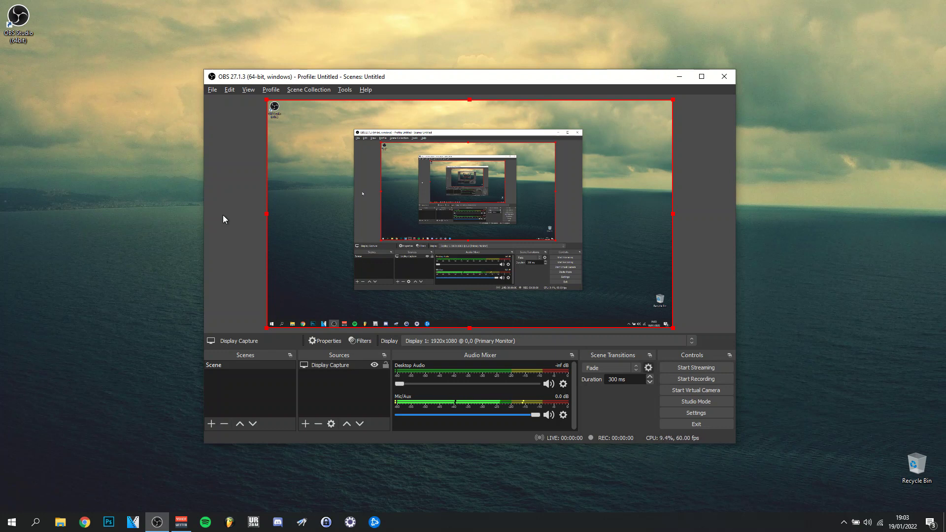
Step: Make a short test recording, then review the OBS shortcut's advanced and compatibility properties without saving
click(711, 379)
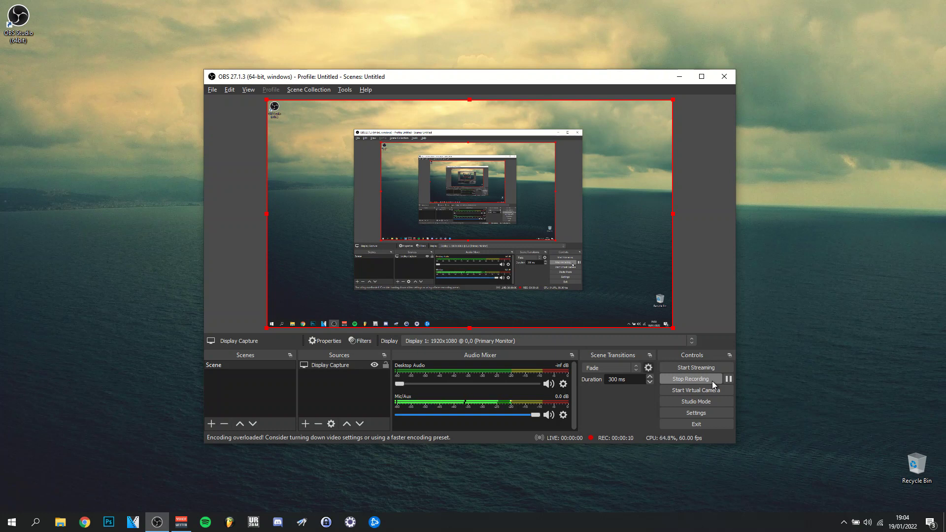
click(711, 380)
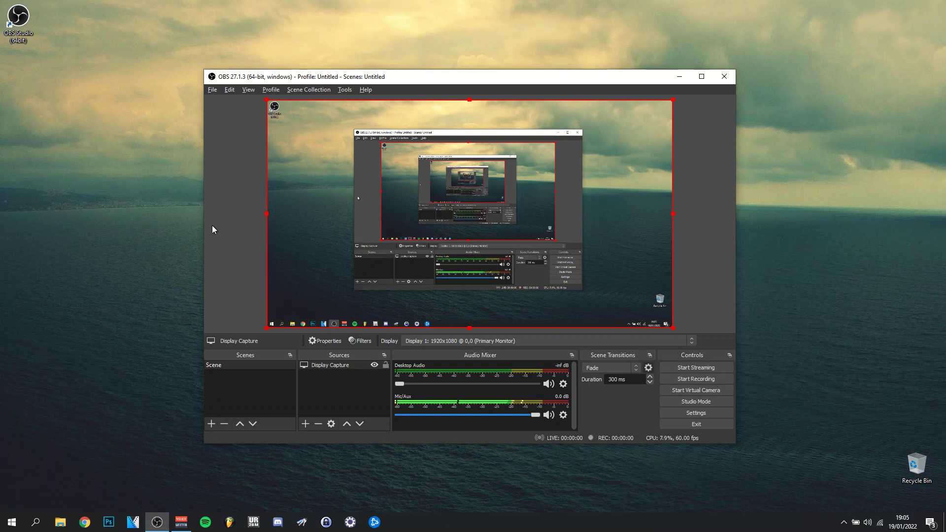
right_click(25, 33)
click(67, 286)
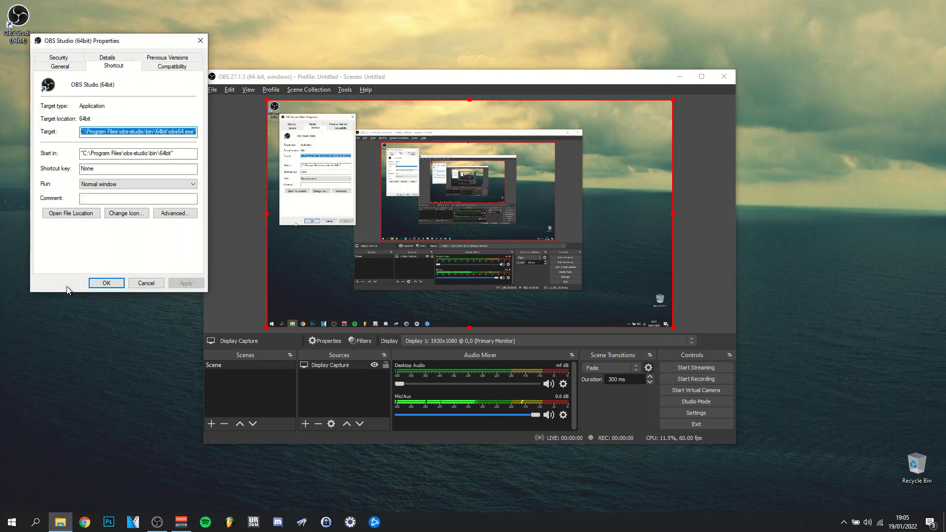
click(173, 213)
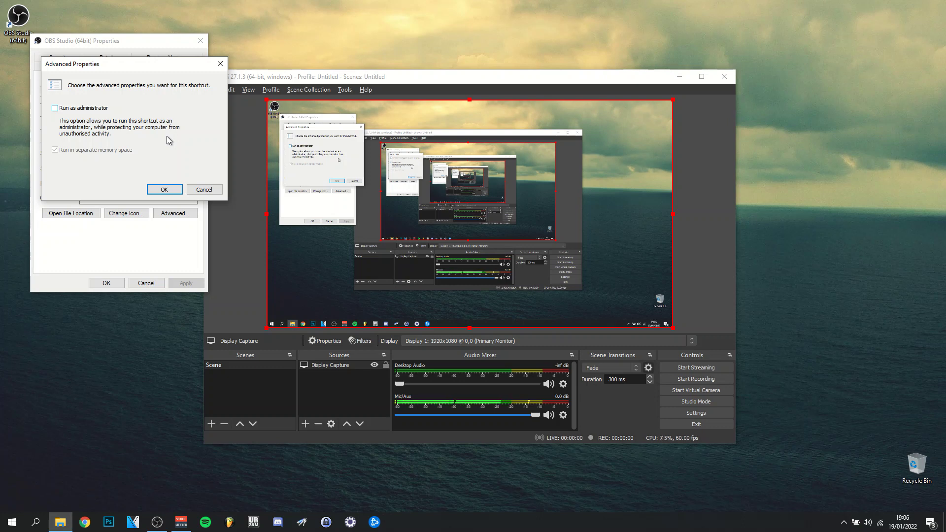
click(164, 189)
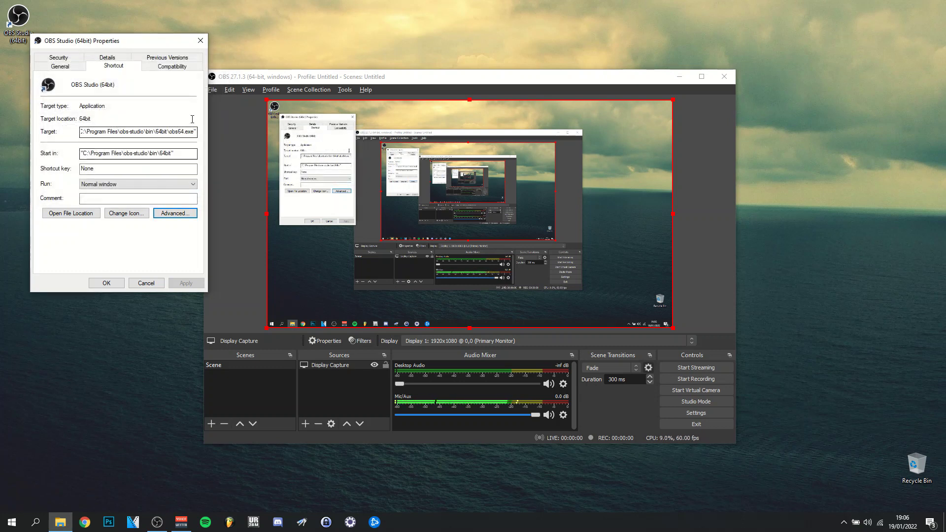
click(179, 69)
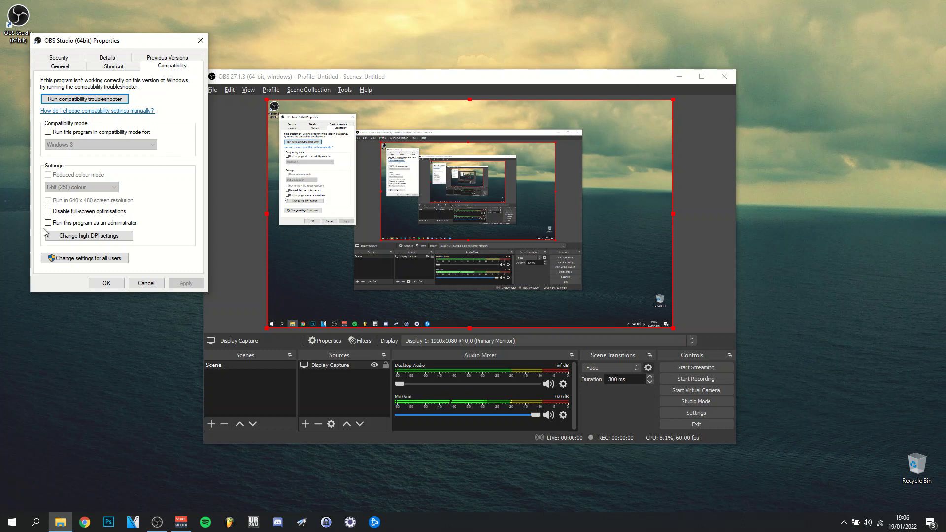
click(145, 283)
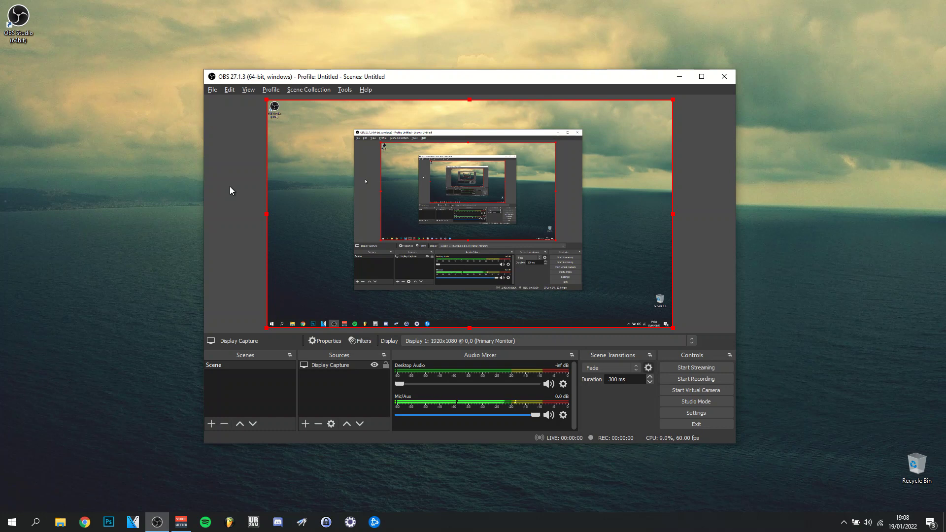
Step: Turn the OBS preview off, then turn it back on
right_click(465, 189)
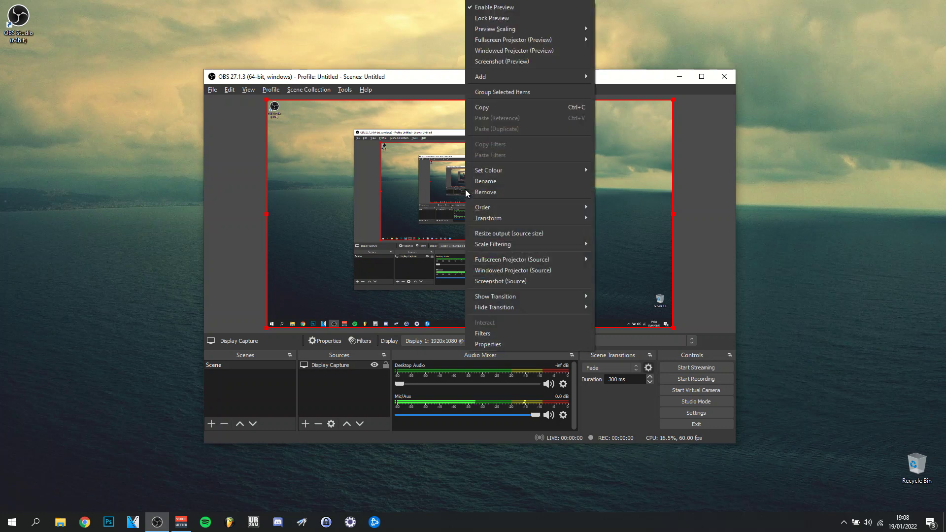
click(546, 11)
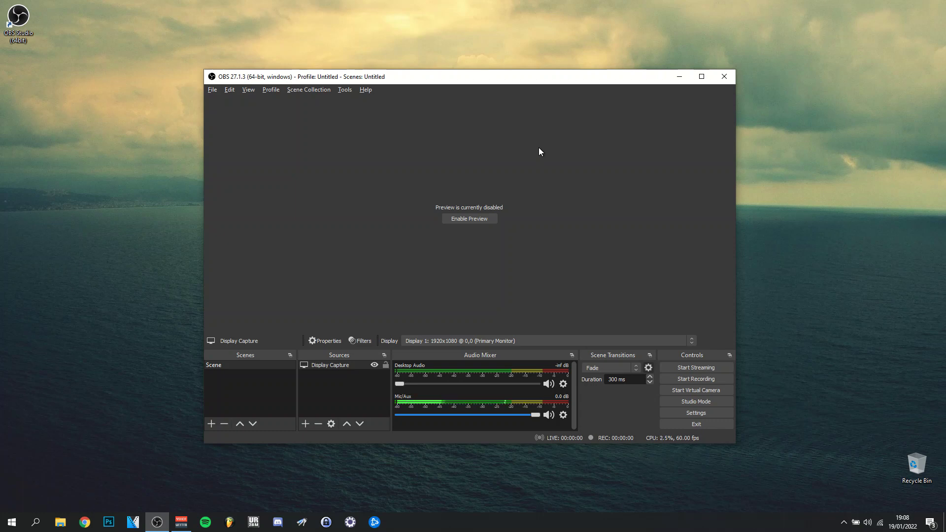
click(469, 218)
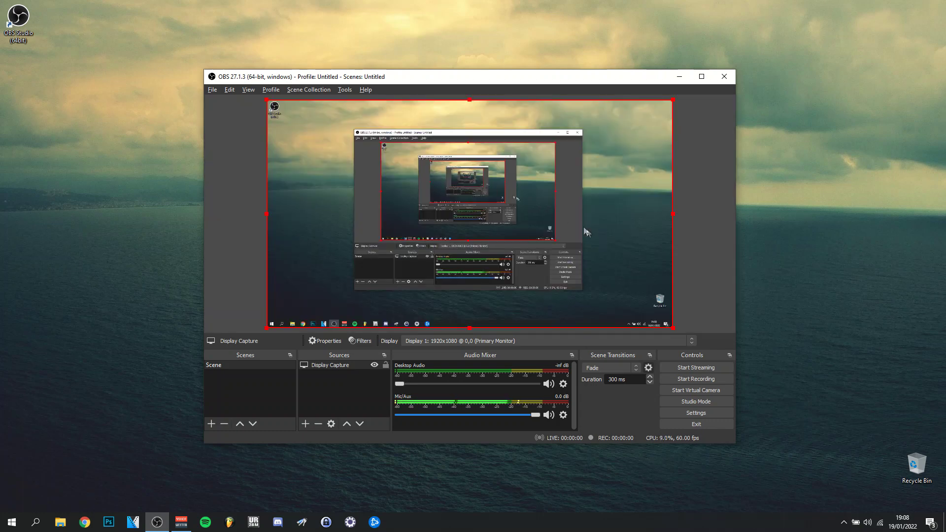
Step: Open the Output settings' Recording tab and keep mp4 as the recording format
click(695, 412)
click(279, 156)
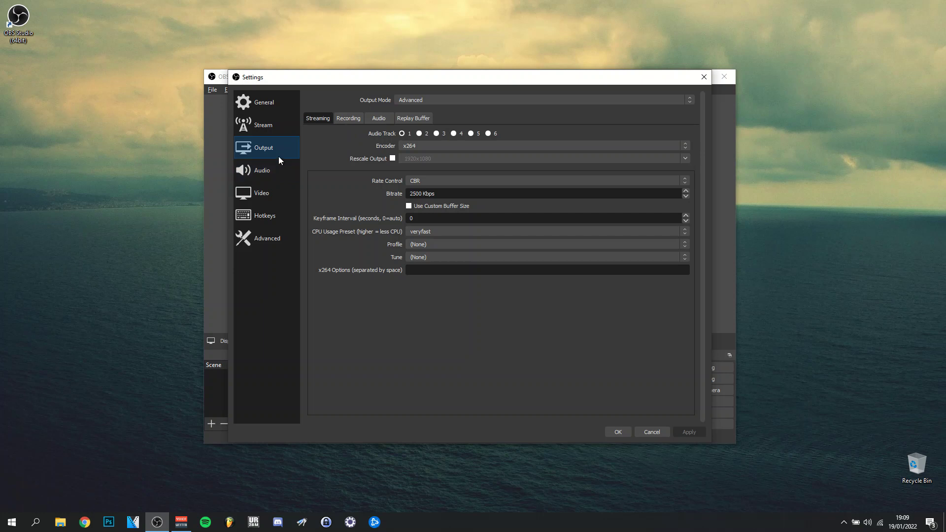
click(349, 119)
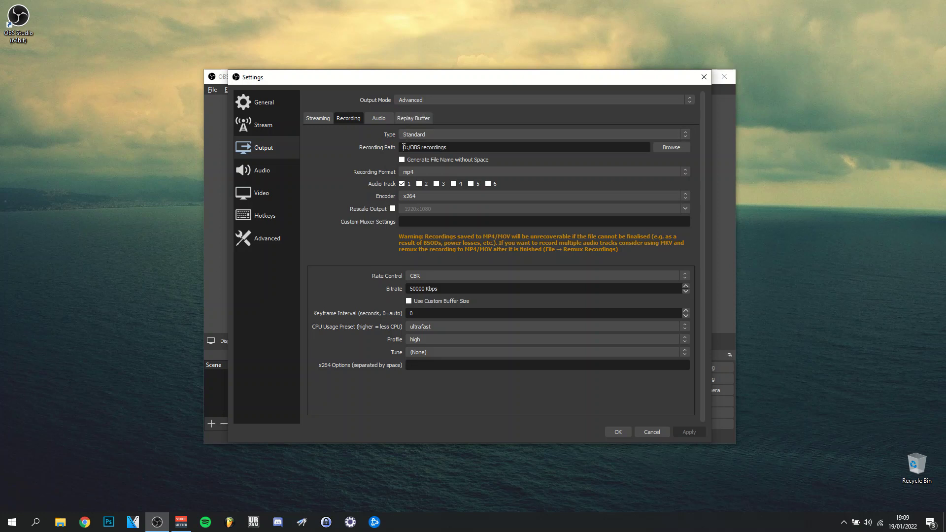
click(406, 173)
click(382, 180)
Step: Keep CBR rate control and the ultrafast CPU usage preset for recording
click(413, 276)
click(412, 276)
click(415, 326)
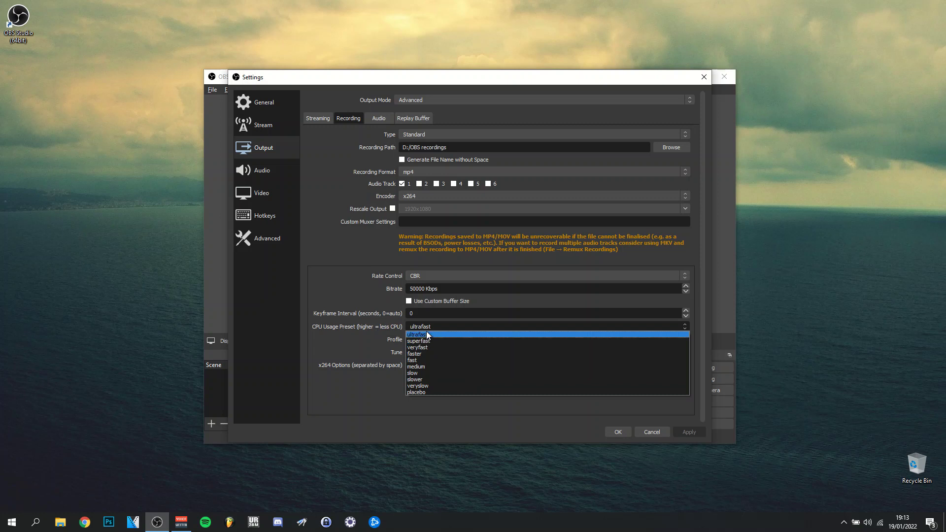
click(426, 333)
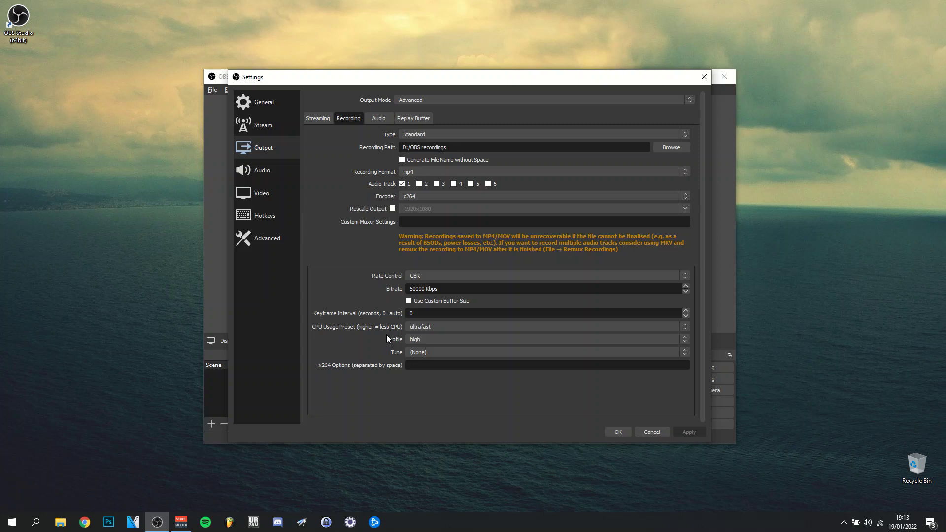
click(411, 327)
Step: Confirm Video settings: 1920x1080 base canvas, Lanczos downscale filter, 60 FPS
click(288, 170)
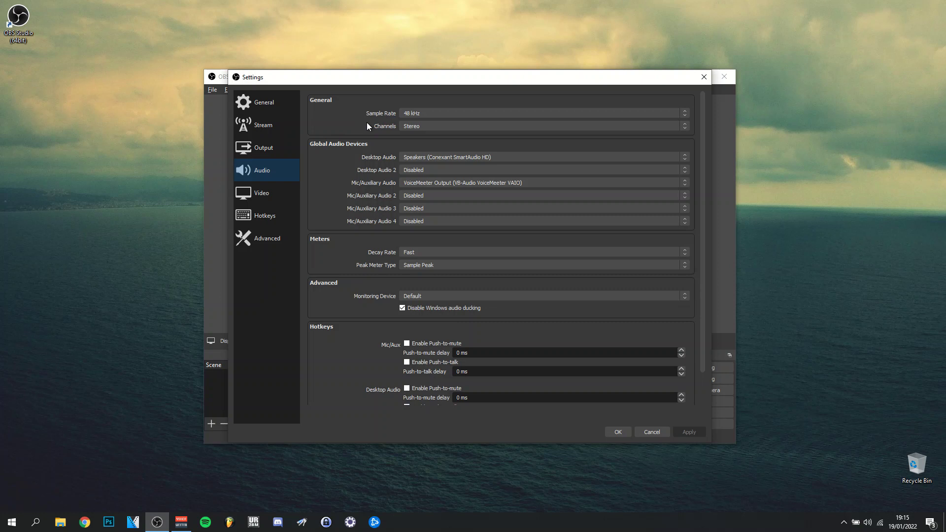
click(290, 194)
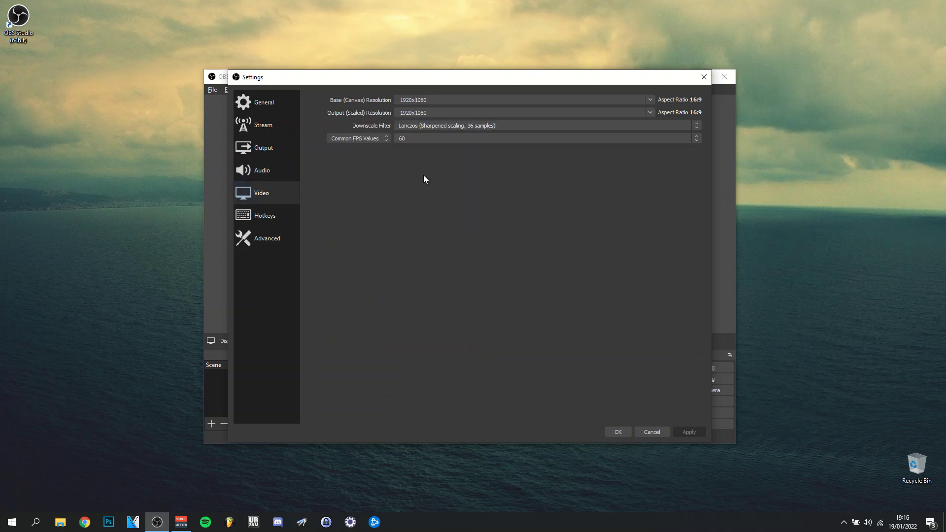
click(447, 96)
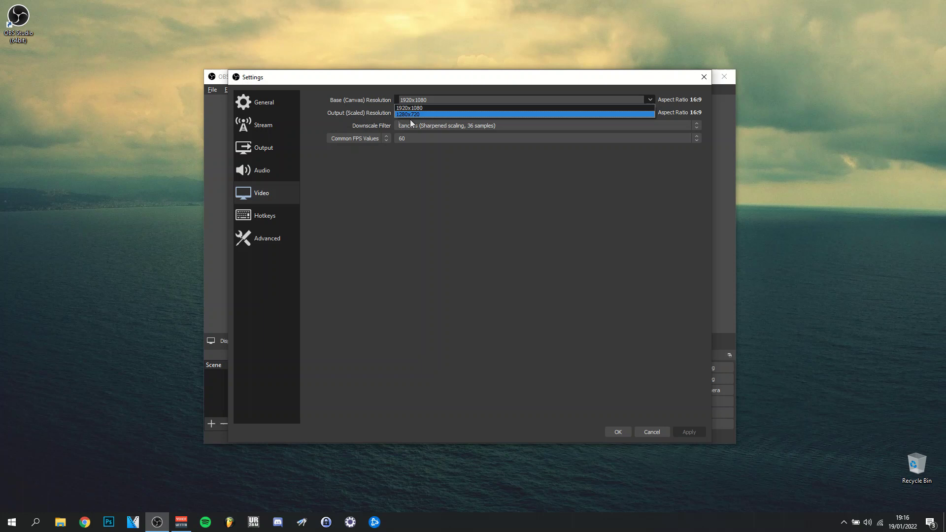
click(412, 117)
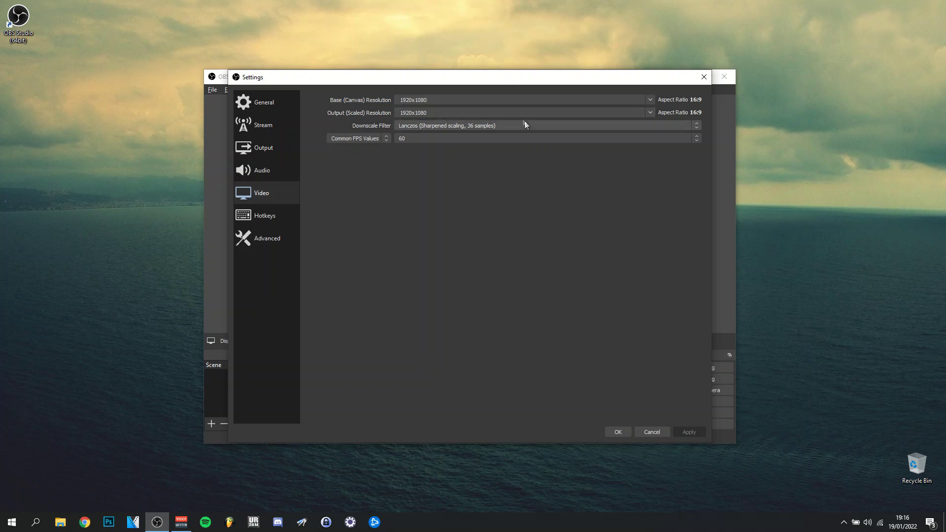
click(426, 125)
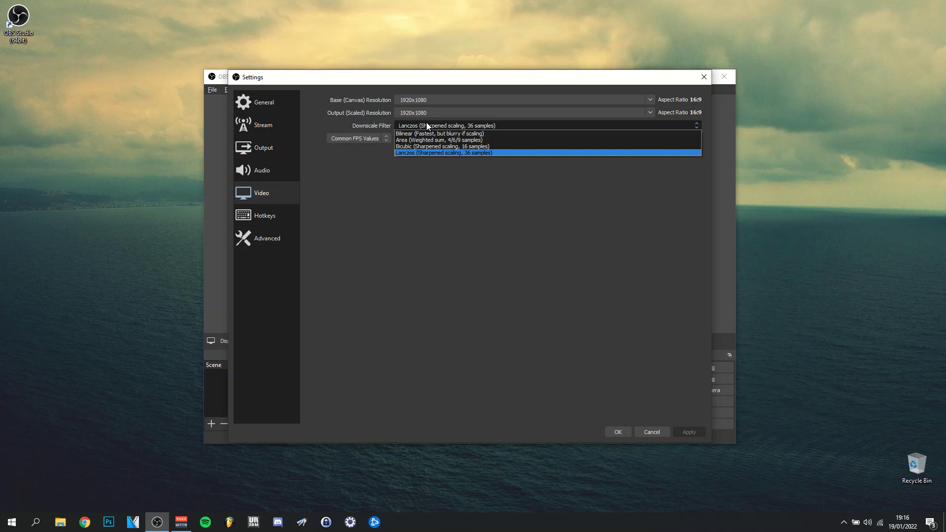
click(427, 125)
click(423, 138)
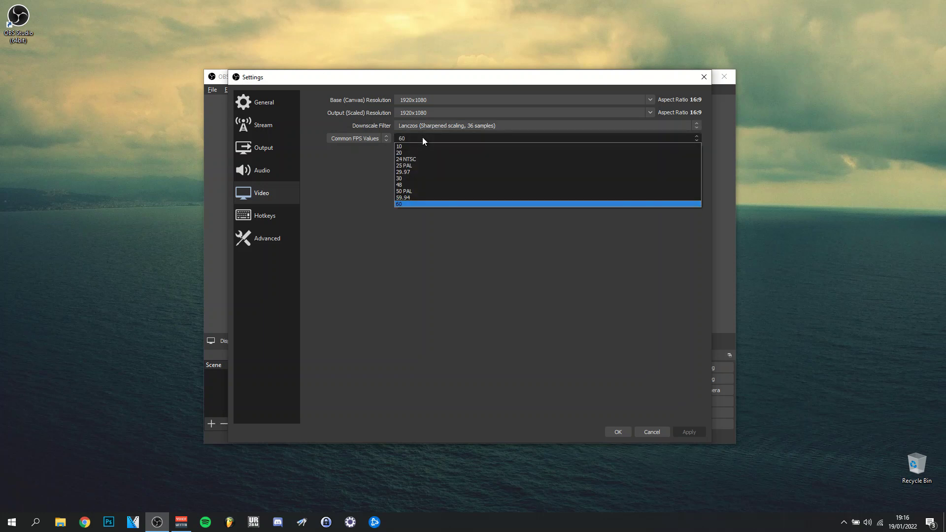
Step: Keep the Advanced process priority at High and close Settings
click(285, 242)
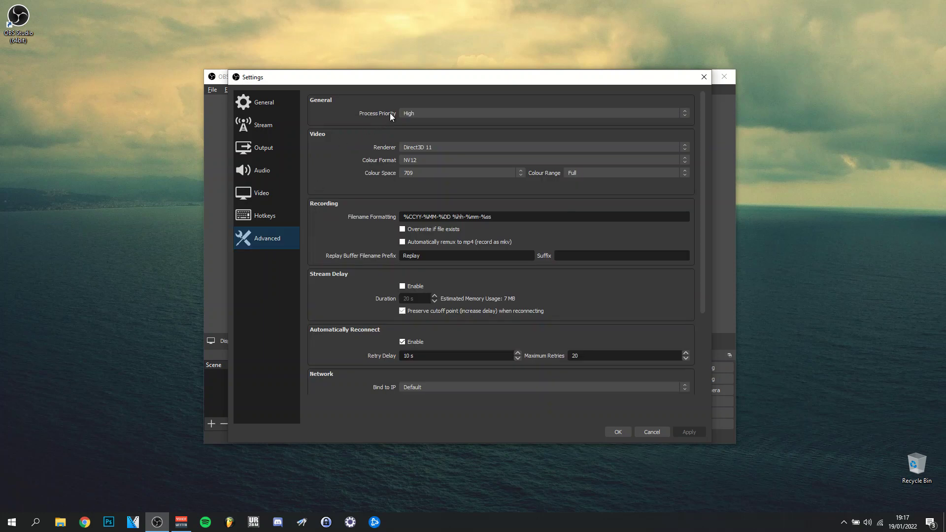
click(403, 114)
key(Escape)
click(652, 432)
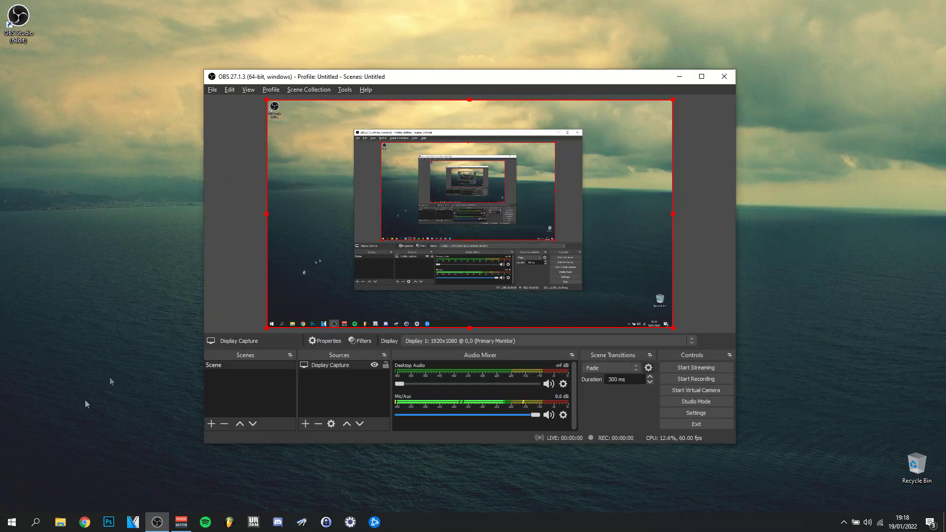
Step: Open the Windows (C:) drive properties, review Disk Clean-up, and close it without cleaning
click(61, 522)
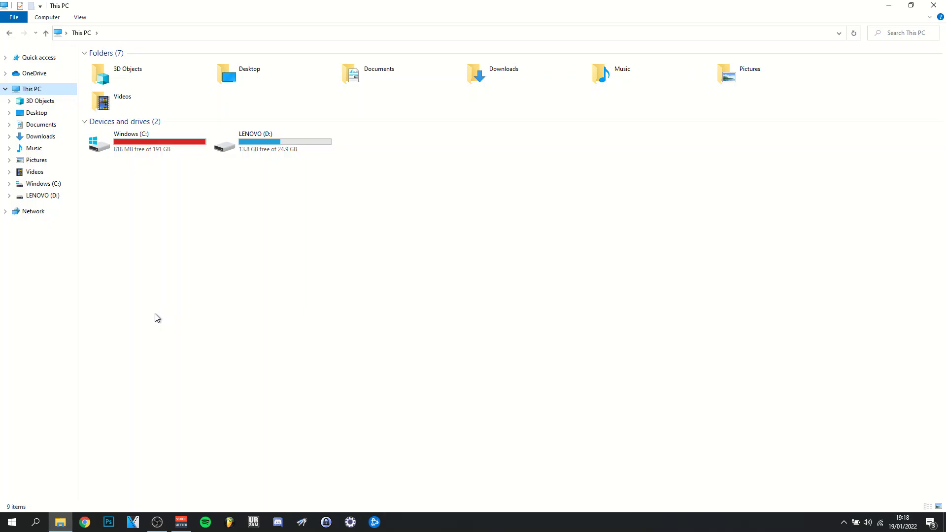
right_click(132, 150)
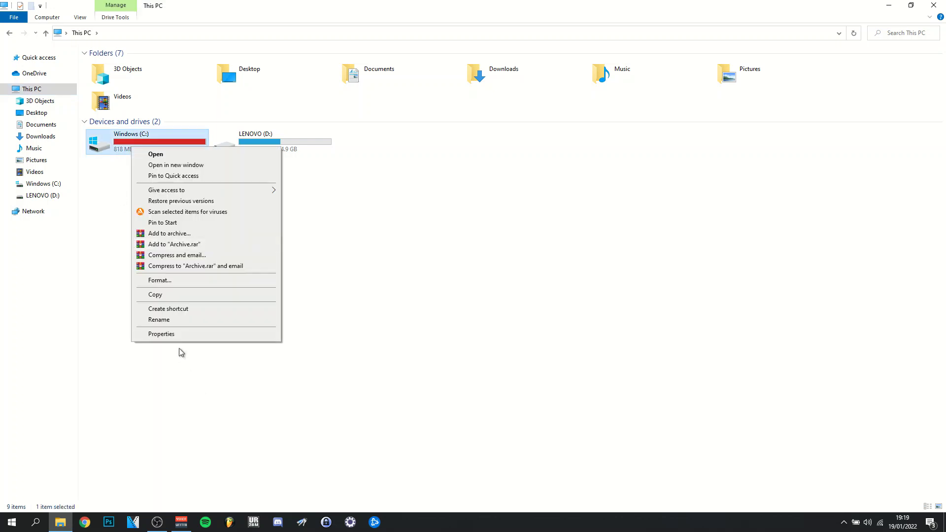
click(178, 333)
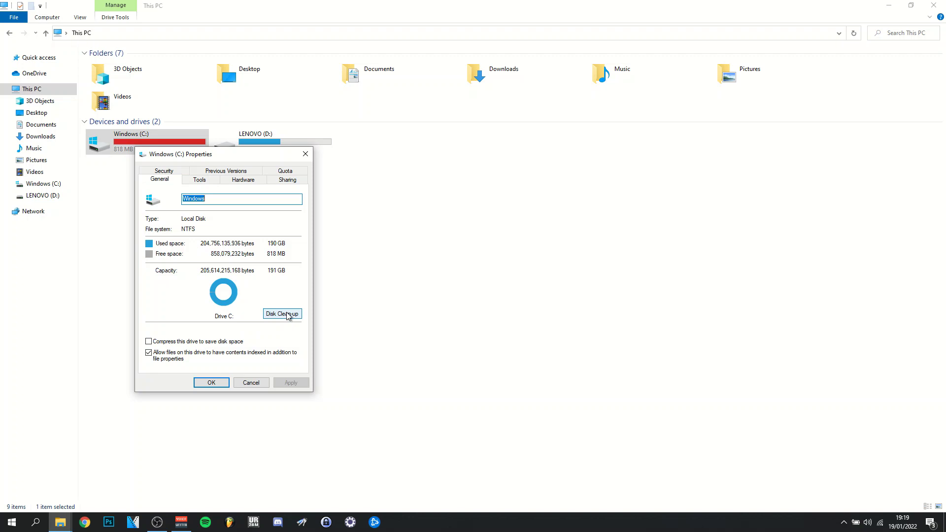
click(288, 315)
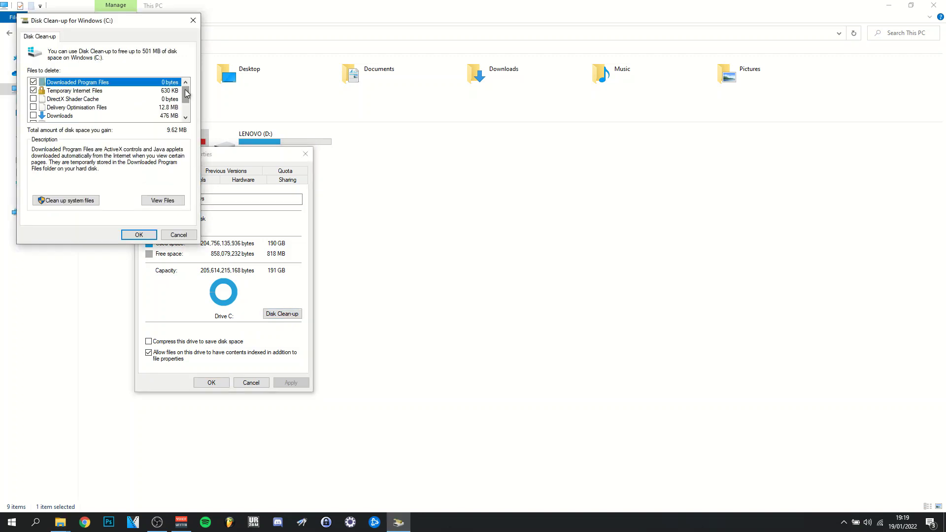
drag(186, 93, 187, 106)
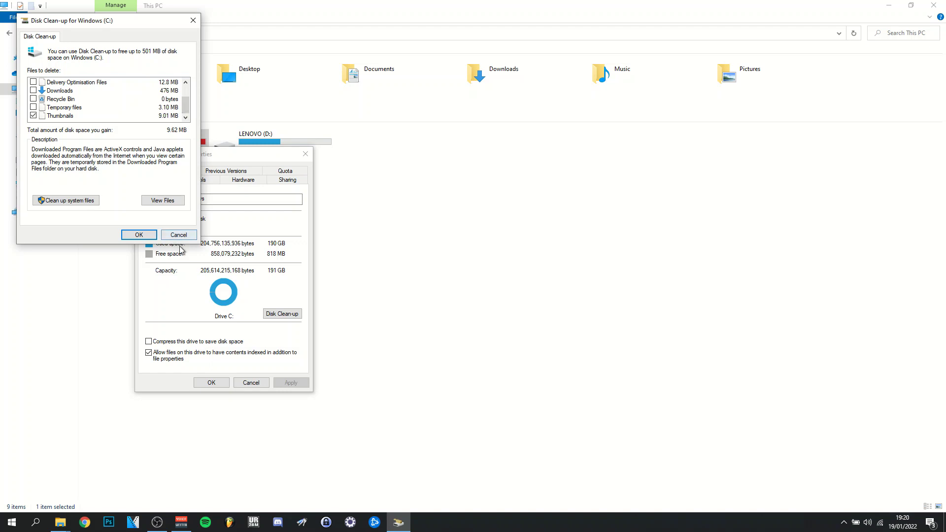
key(Escape)
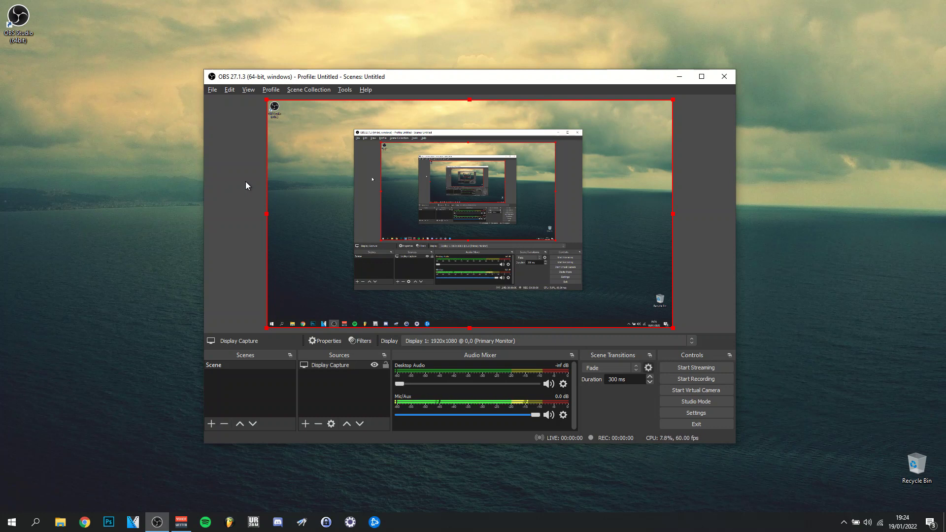
Step: Try adding a Game Capture source, cancel its properties, then select the Display Capture source
right_click(317, 383)
mouse_move(341, 393)
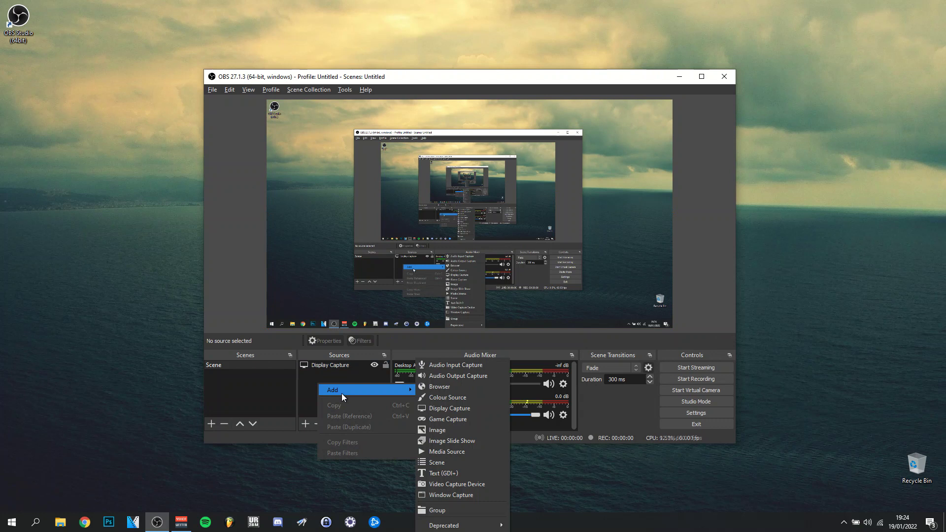
click(439, 422)
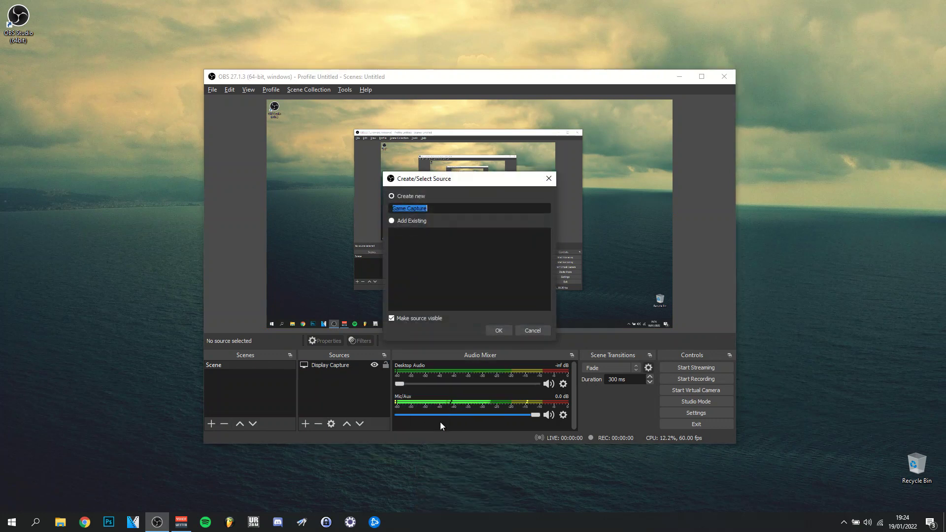
click(492, 330)
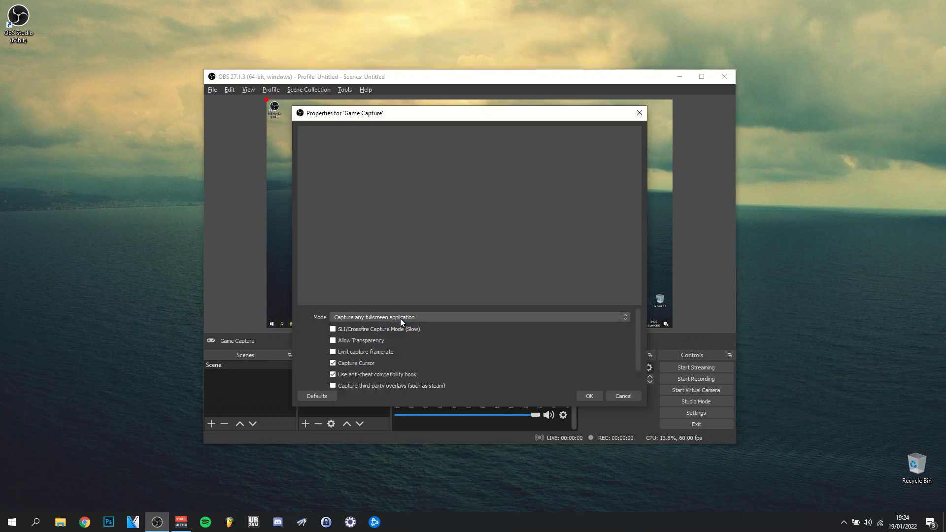
scroll(394, 364, down, 1)
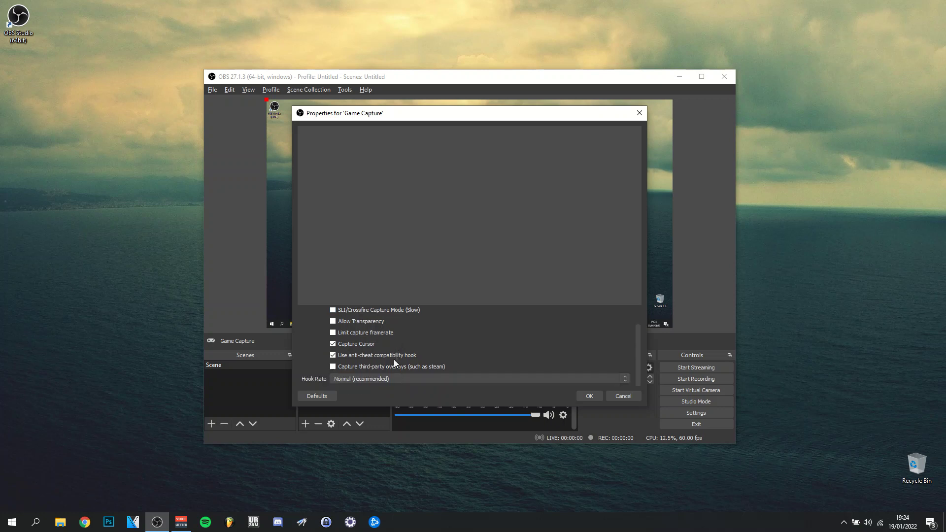
scroll(383, 365, up, 1)
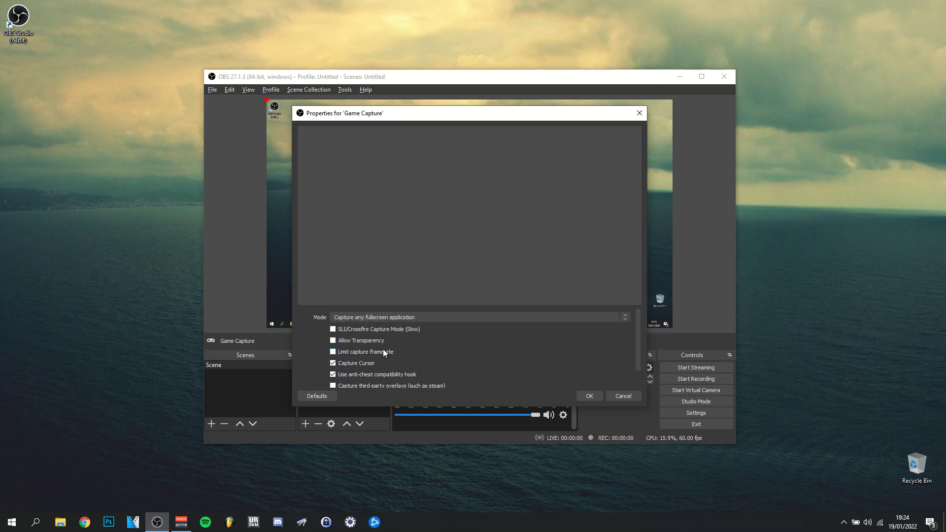
scroll(384, 354, down, 1)
scroll(385, 353, up, 1)
scroll(384, 352, down, 1)
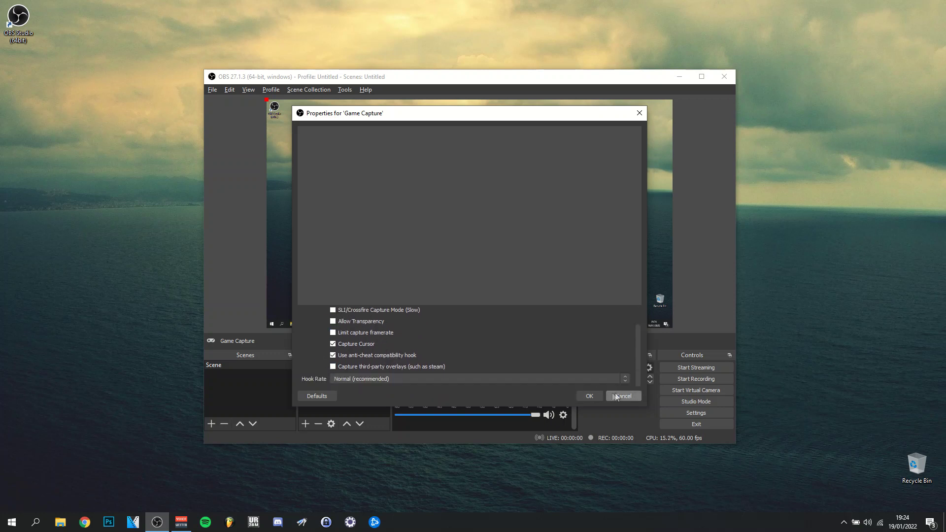
click(616, 394)
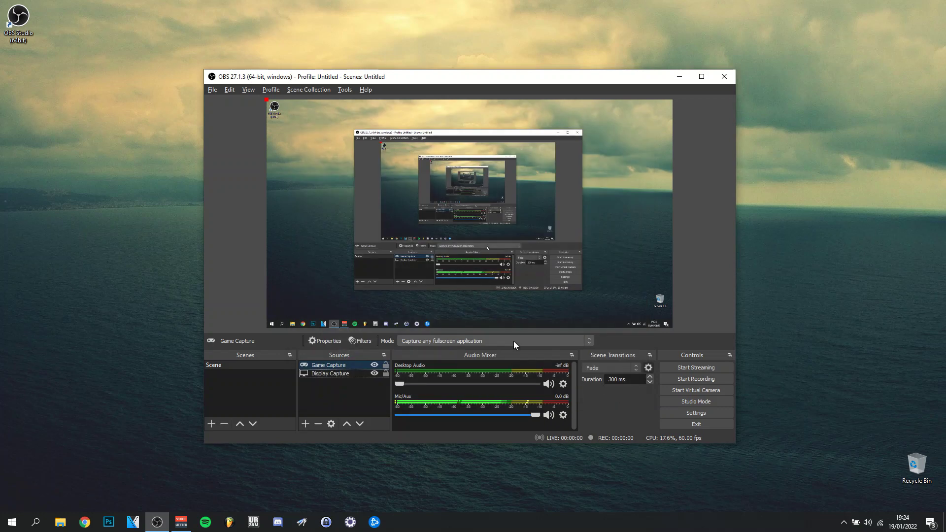
click(330, 371)
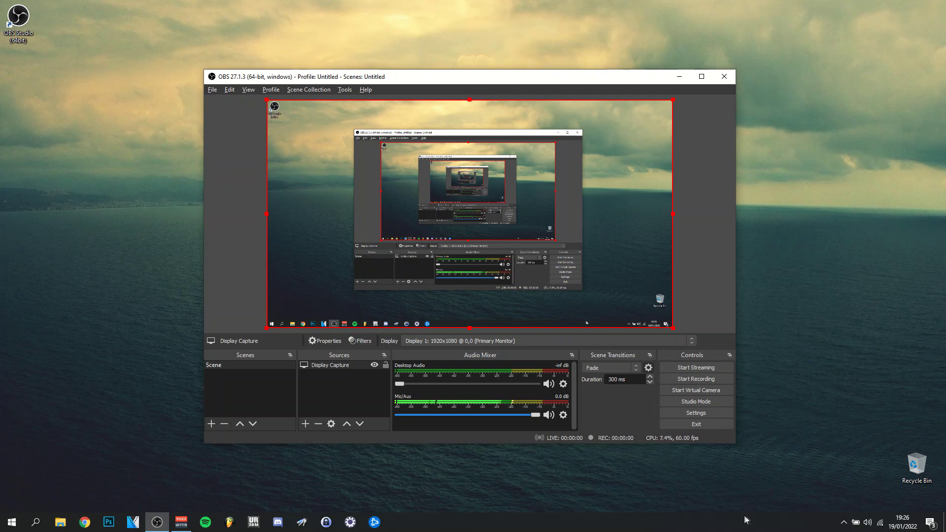
Step: Open Task Manager, find obs64.exe in Details, and bring up its Set priority options
right_click(681, 525)
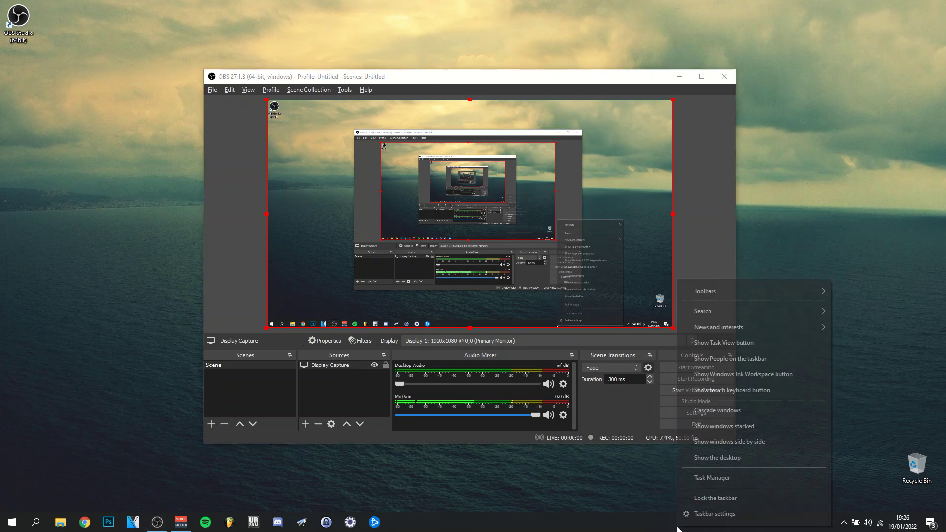
click(691, 483)
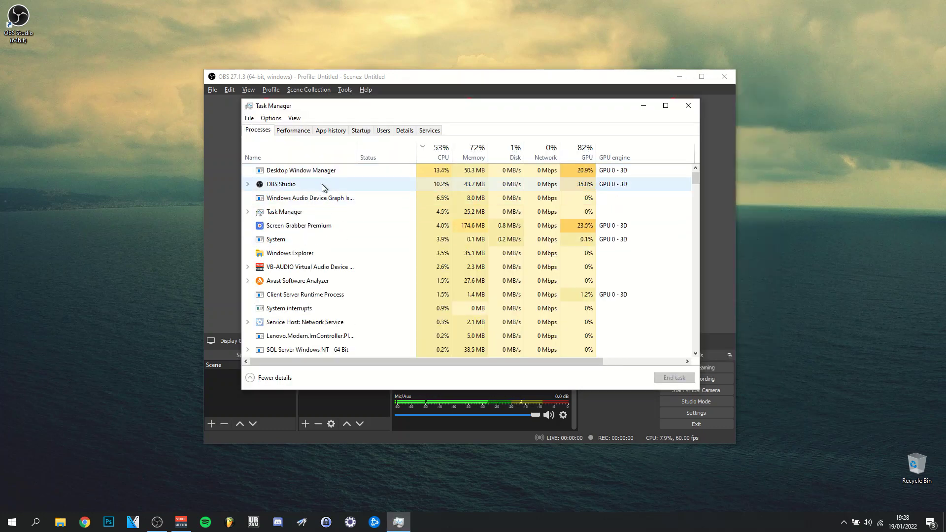
right_click(321, 187)
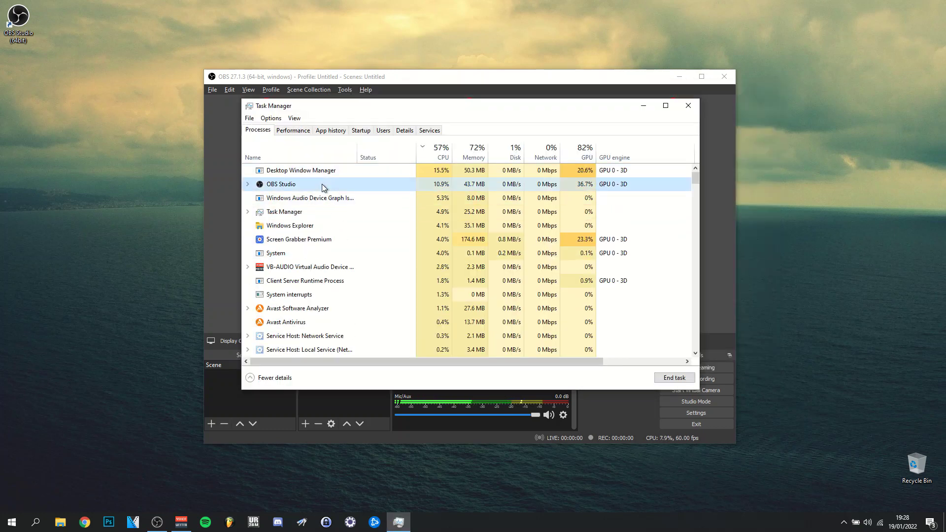
click(346, 265)
right_click(284, 261)
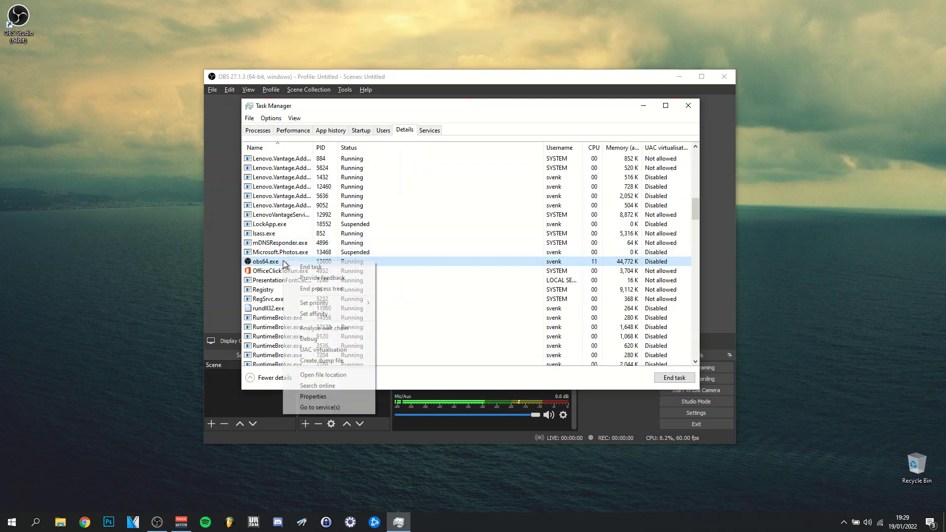
mouse_move(327, 303)
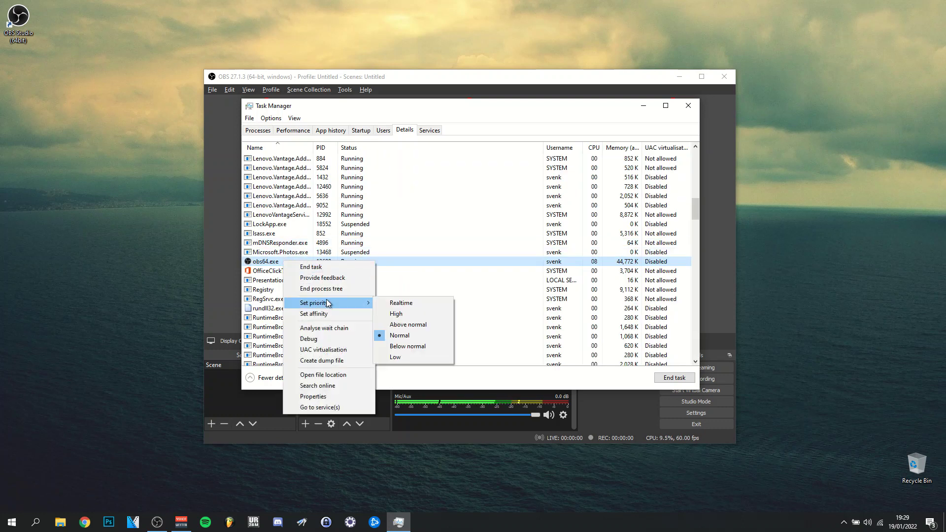